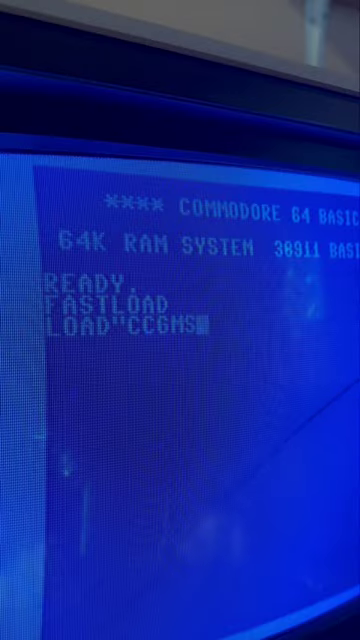
type("\",")
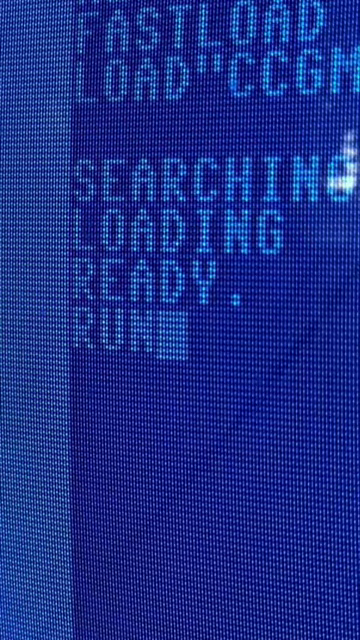
Step: Run CCGMS, check the F7 dialer and modem parameters, and return to the terminal
key("Return")
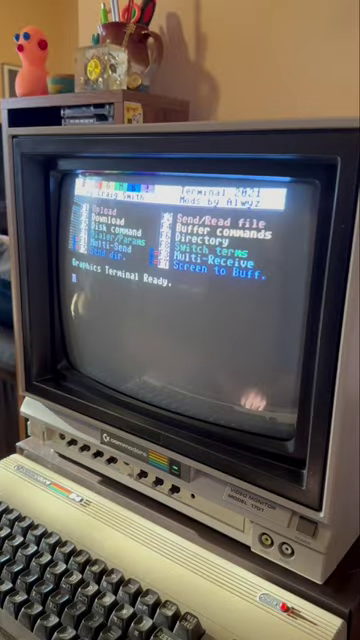
key("F7")
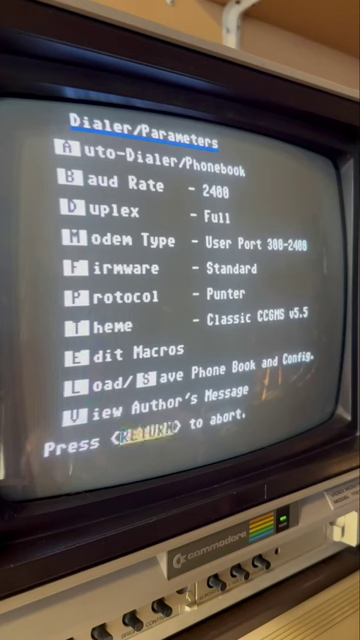
key("Return")
type("a")
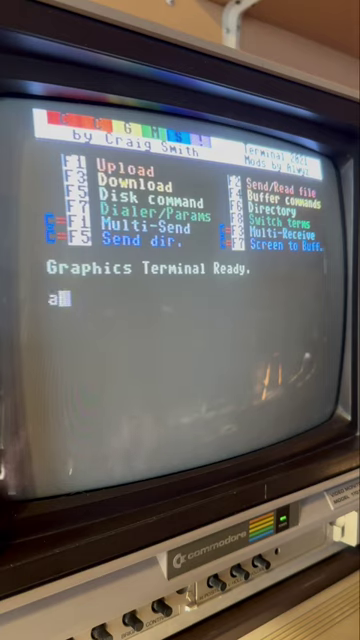
type("tw\"network ID,password")
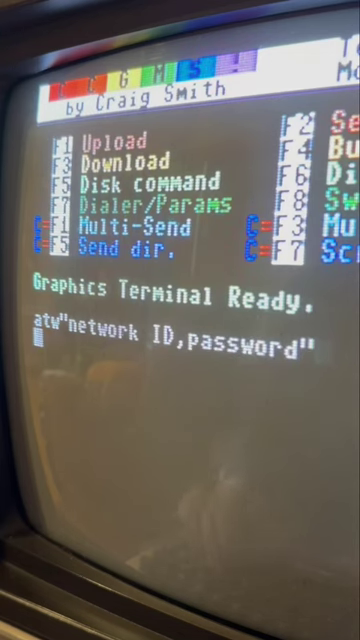
Step: Send the atw Wi-Fi login, then dial bbs.retrocampus.com with atdt
key("Return")
type("atdt\"")
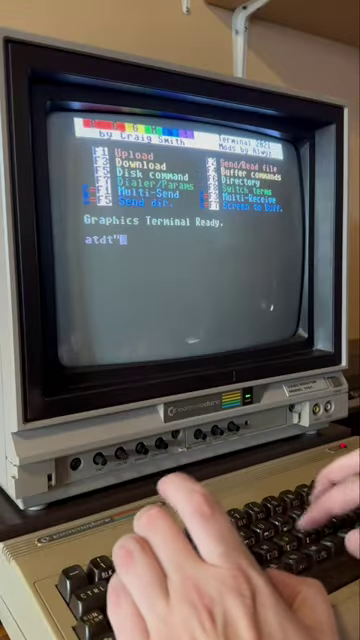
type("bbs.")
type("retrocamp")
type("us.c")
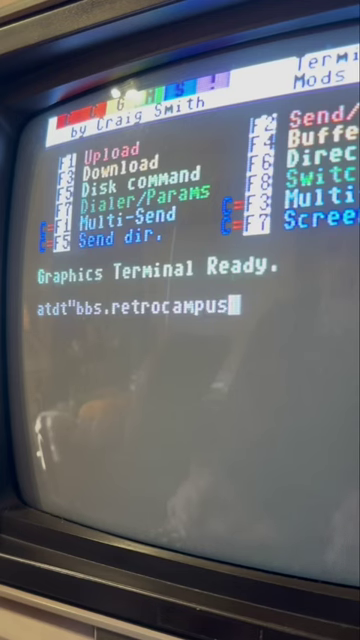
type("om\"")
key("Return")
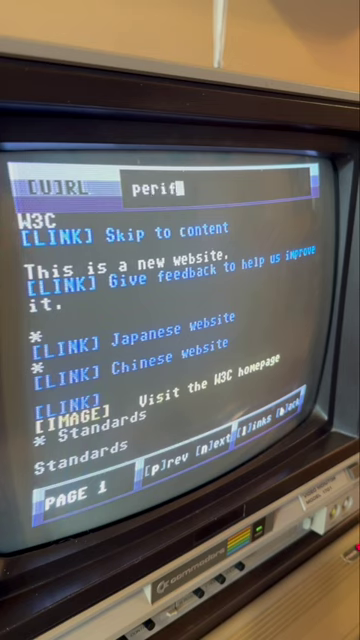
type("ractic.com")
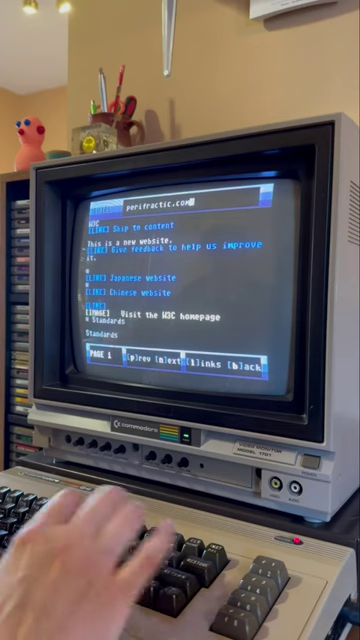